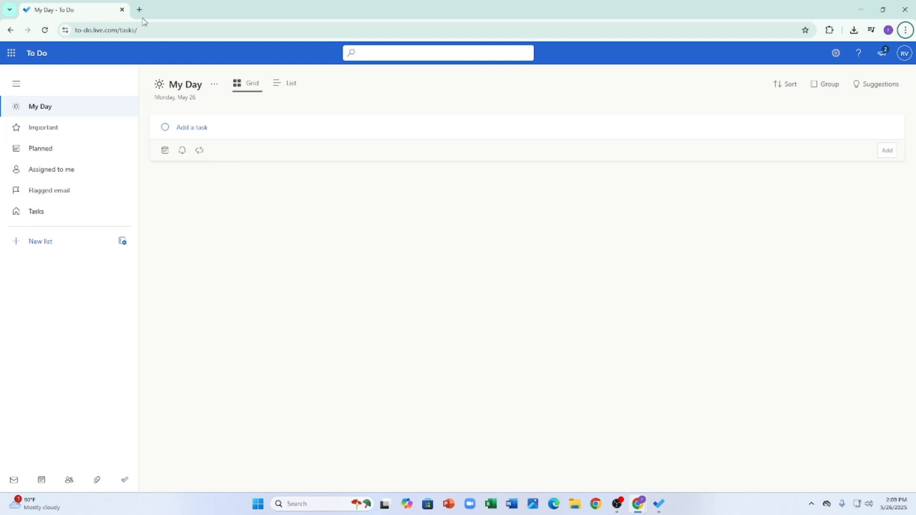
Check the To Do web page's address and view which account is signed in
left_click(224, 25)
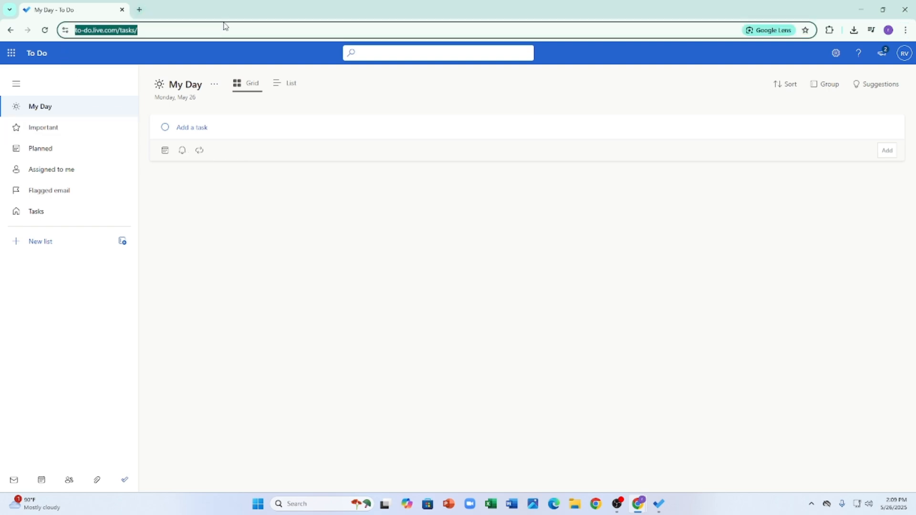
left_click(239, 25)
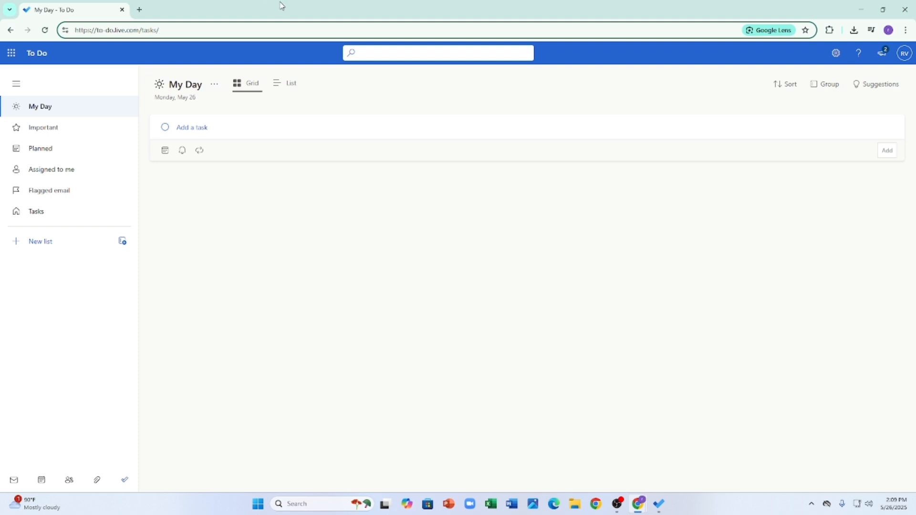
left_click(376, 204)
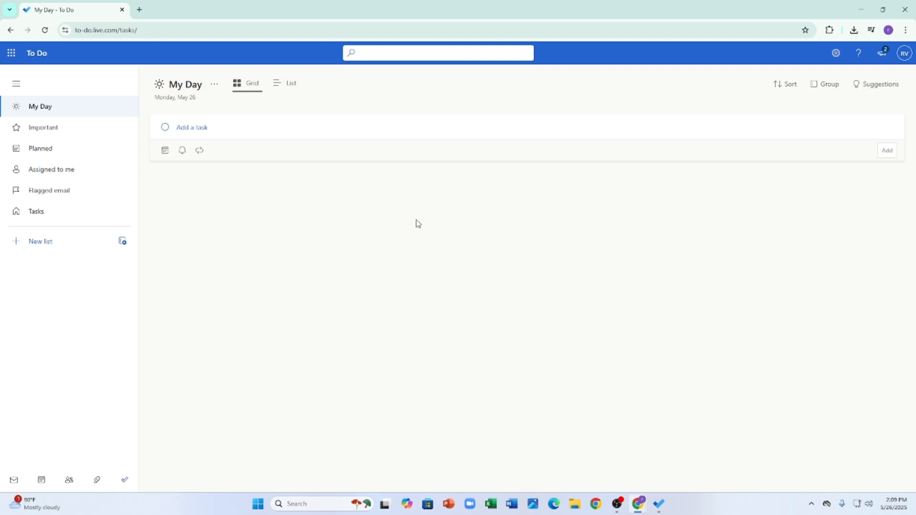
left_click(901, 60)
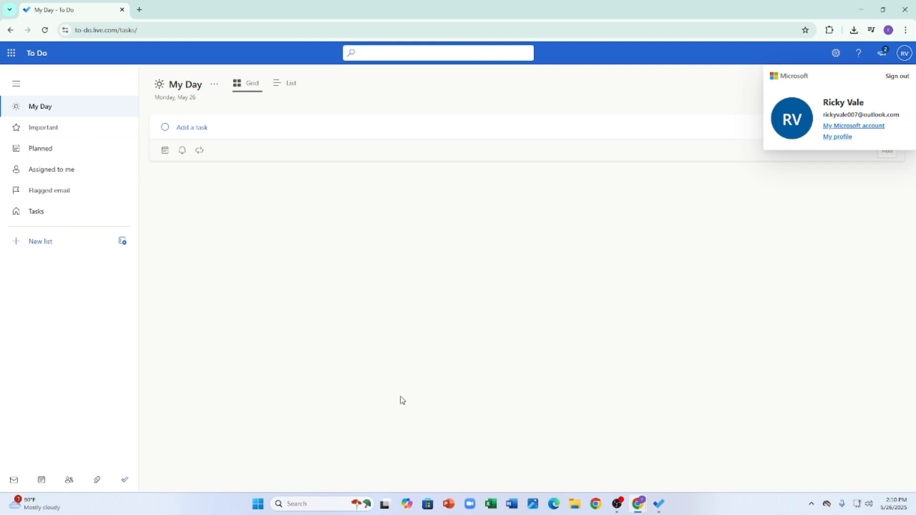
Switch to the Microsoft To Do desktop app in a maximized window and open the Tasks list, dismissing the tip
left_click(660, 504)
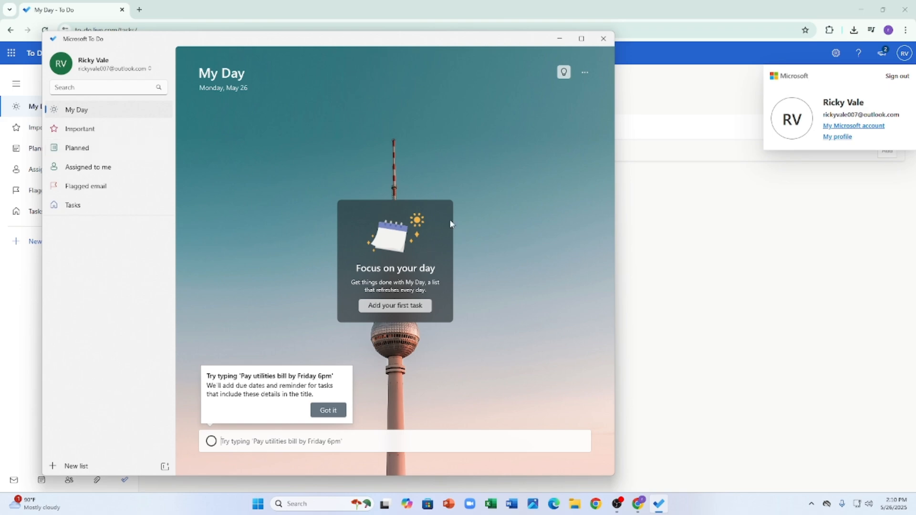
left_click(582, 38)
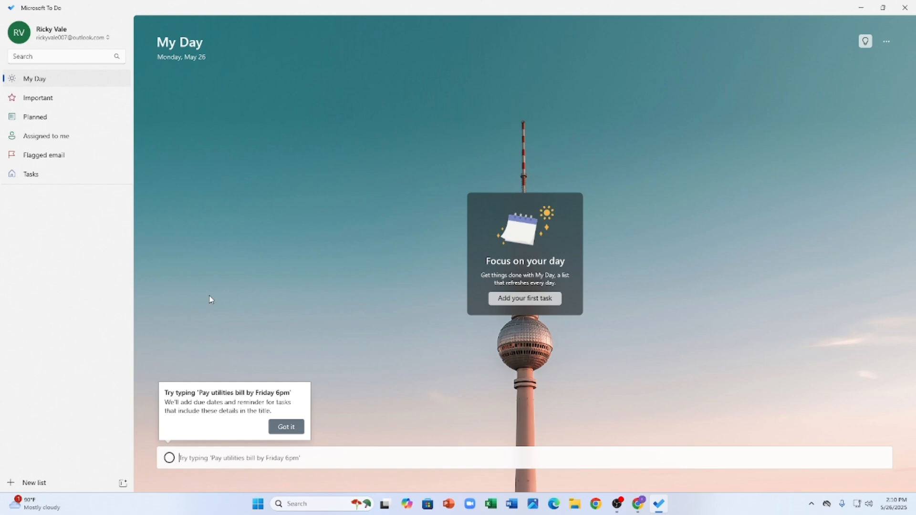
left_click(65, 173)
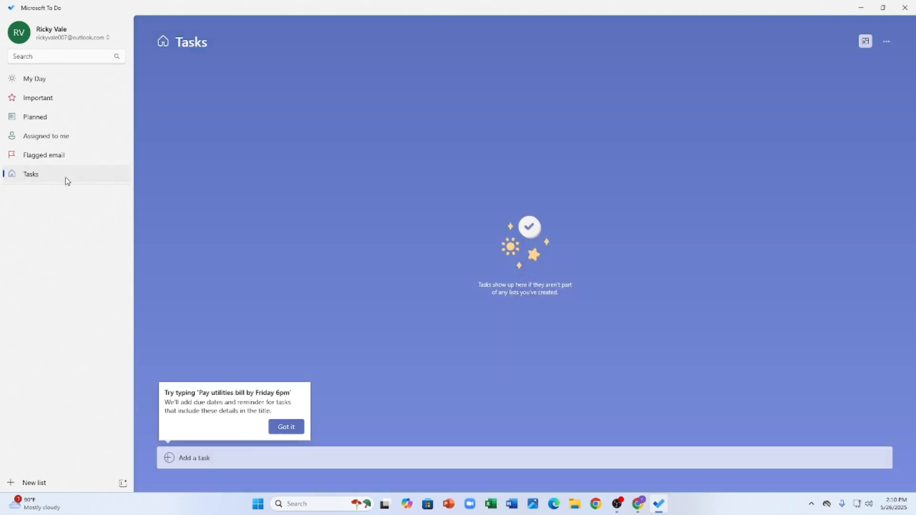
left_click(284, 429)
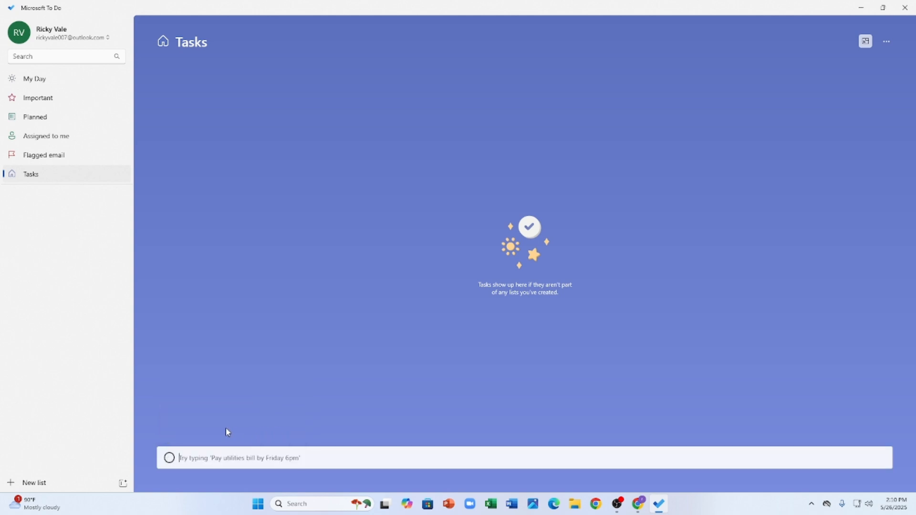
Add a task named "Buy Goceries" to the Tasks list
left_click(160, 462)
left_click(56, 173)
left_click(171, 454)
type("Buy Goceries")
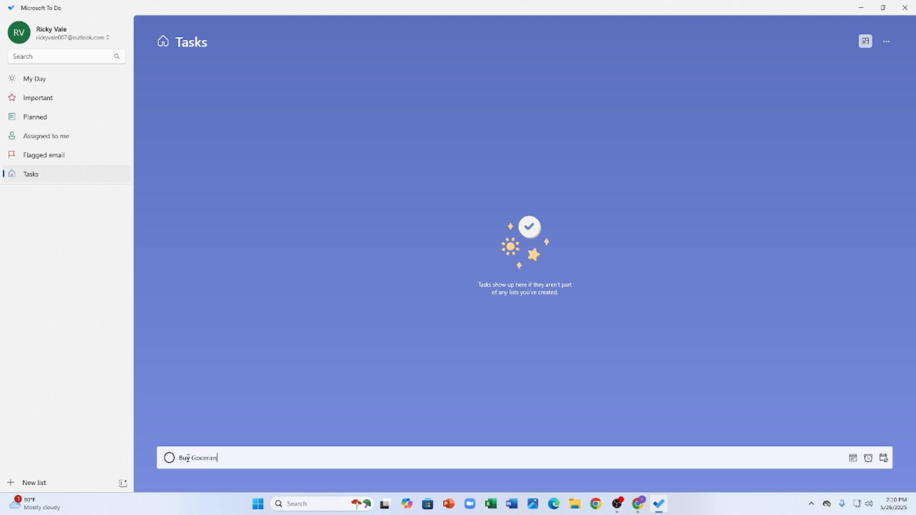
key("Return")
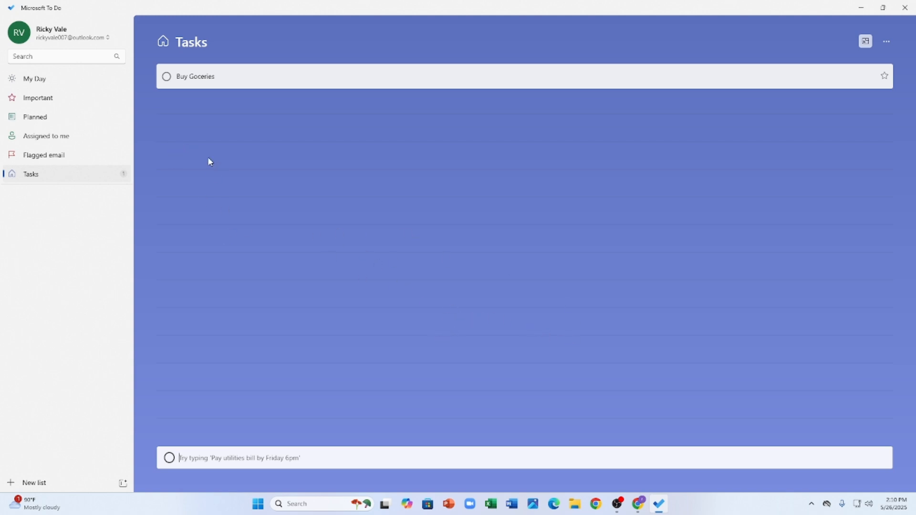
Open the details of the Buy Goceries task and add the steps "buy milk" and "buy bread"
left_click(93, 155)
left_click(89, 174)
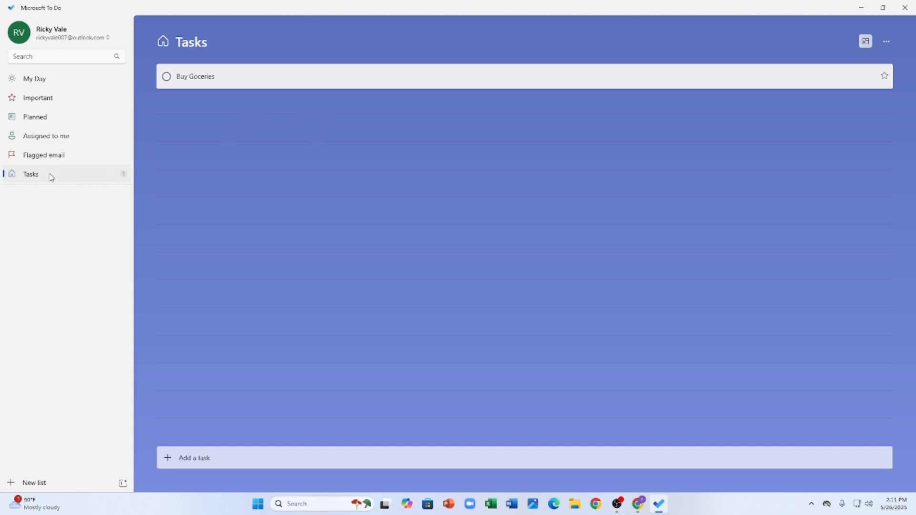
left_click(260, 77)
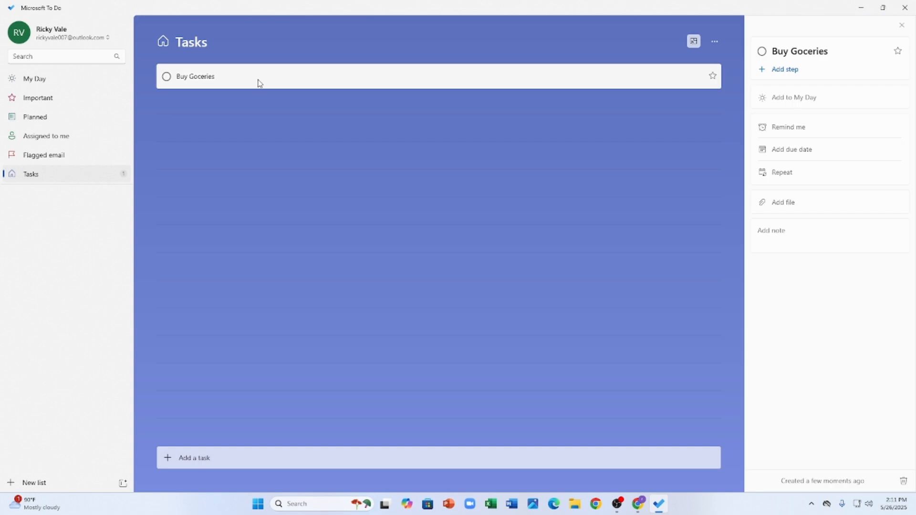
left_click(260, 81)
left_click(259, 81)
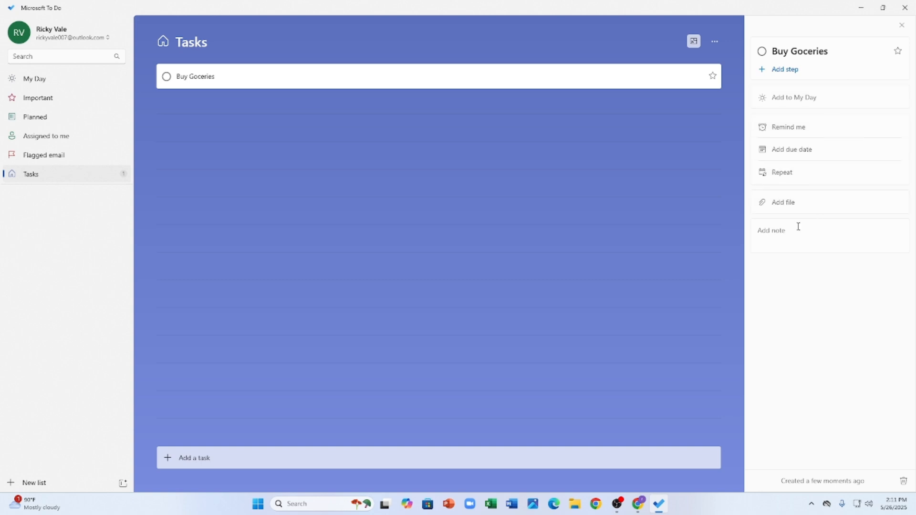
left_click(778, 70)
key("Return")
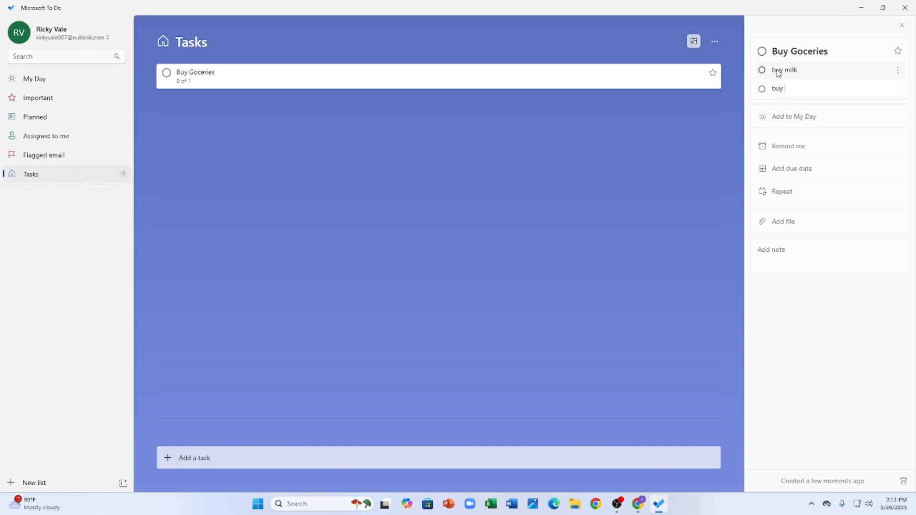
key("Return")
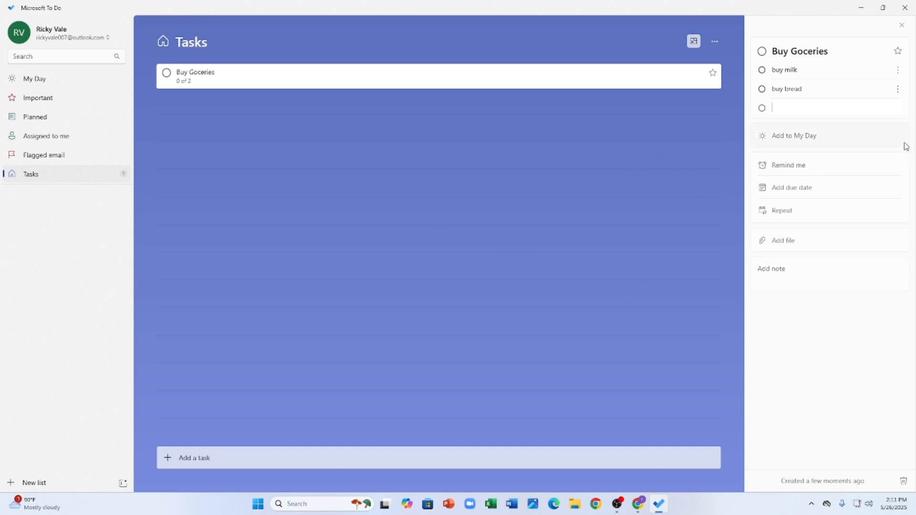
Set the Buy Goceries task's due date to Thursday, May 29, and its reminder to next week, Sunday at 9:00 AM
left_click(816, 195)
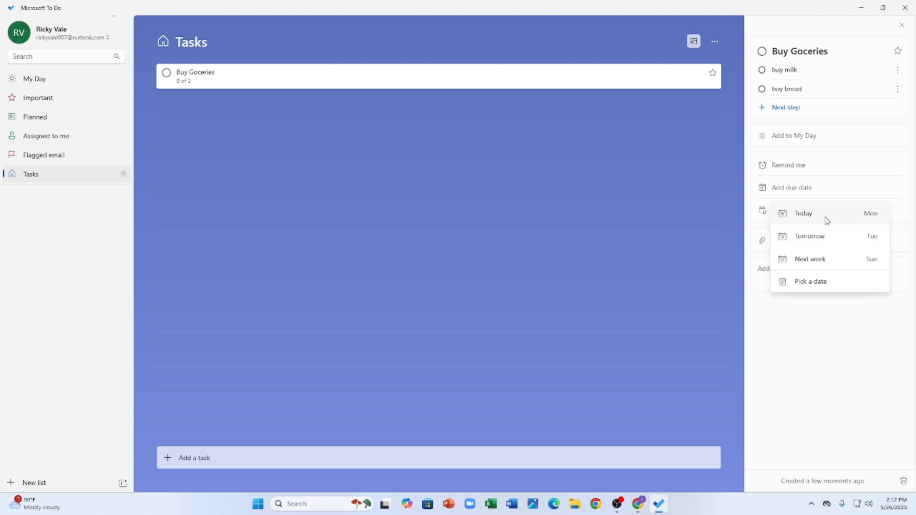
left_click(835, 281)
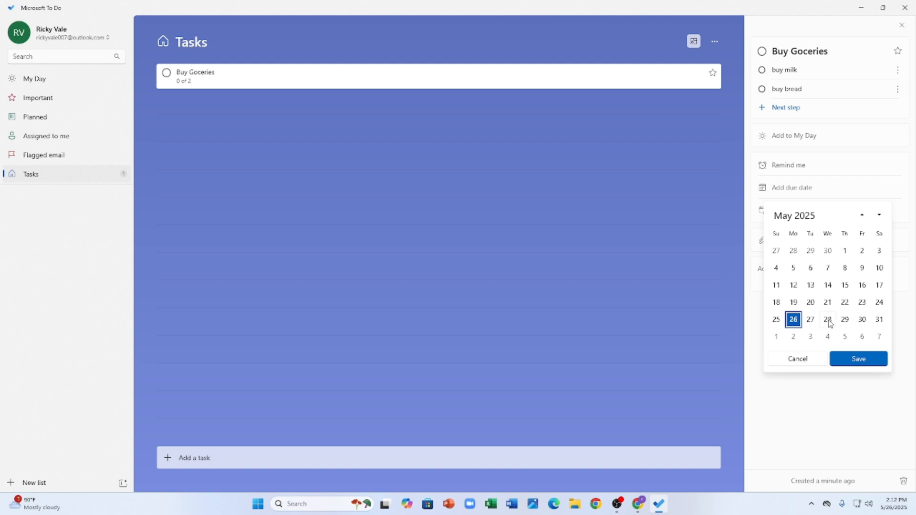
left_click(845, 320)
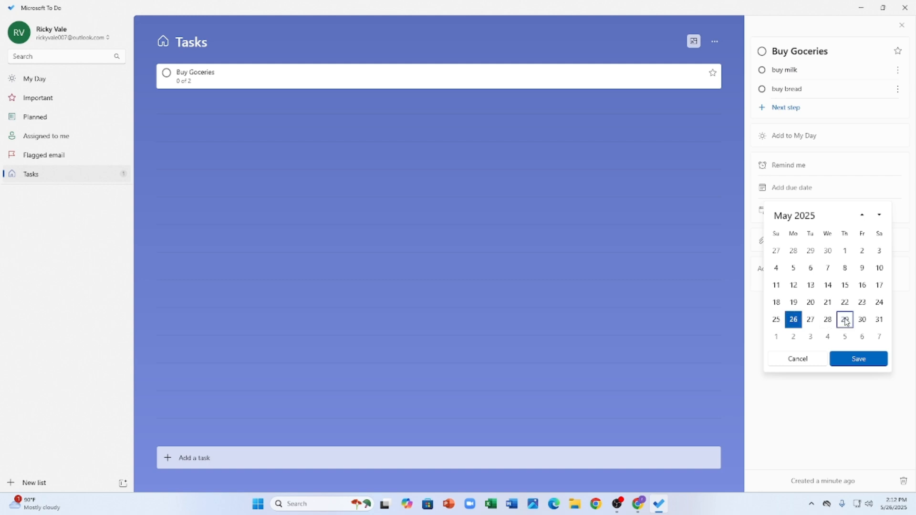
left_click(865, 361)
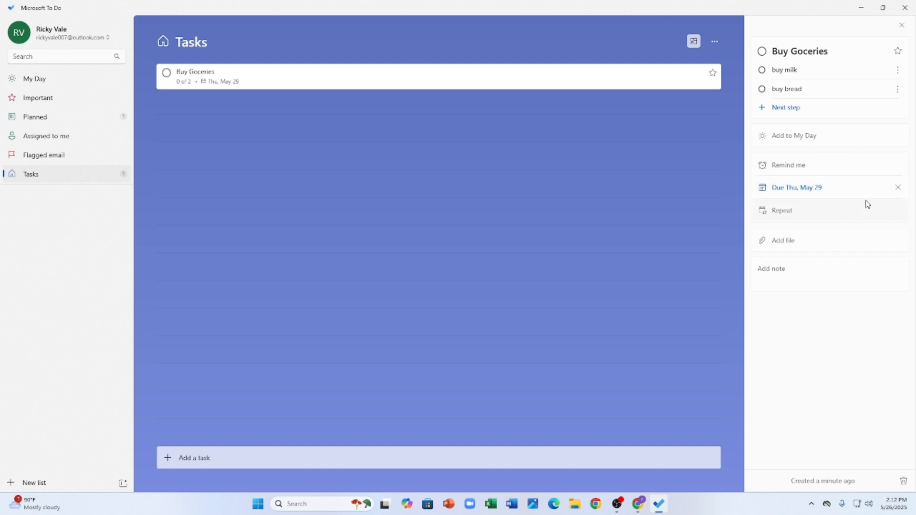
left_click(803, 168)
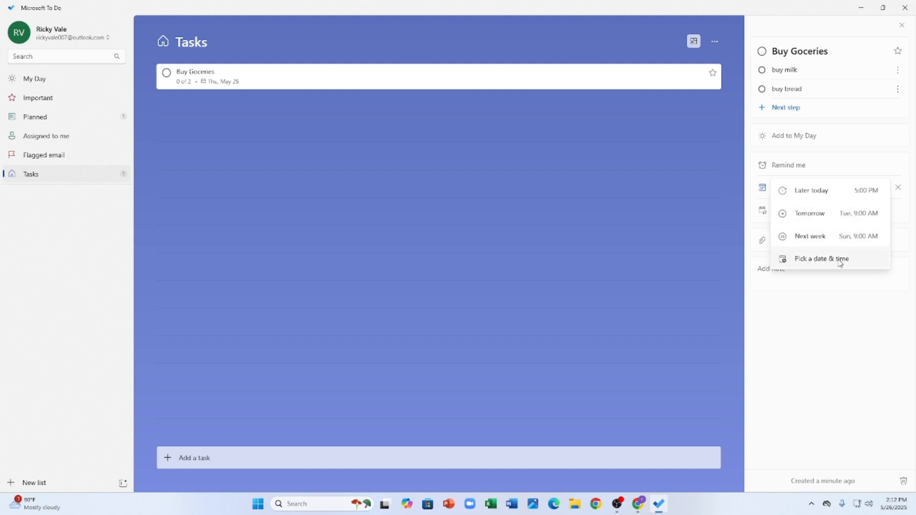
left_click(849, 236)
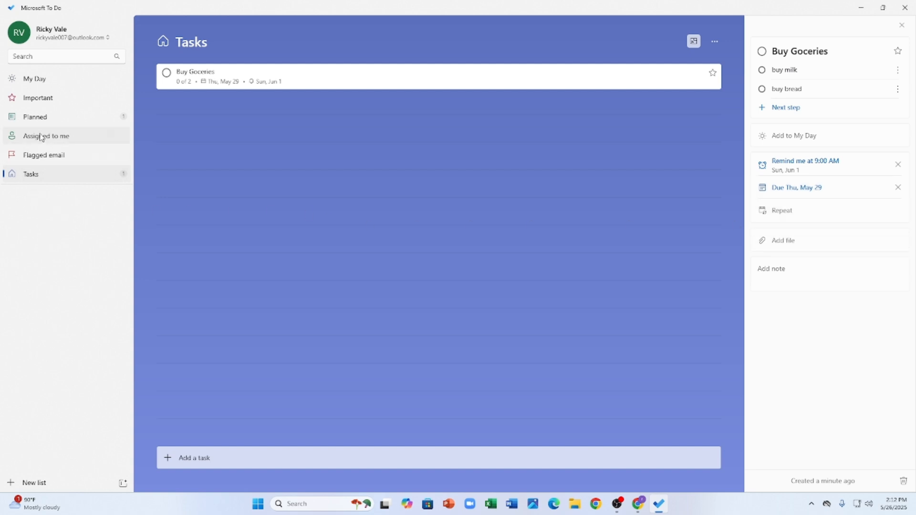
Add the suggested Buy Goceries task to My Day
left_click(49, 85)
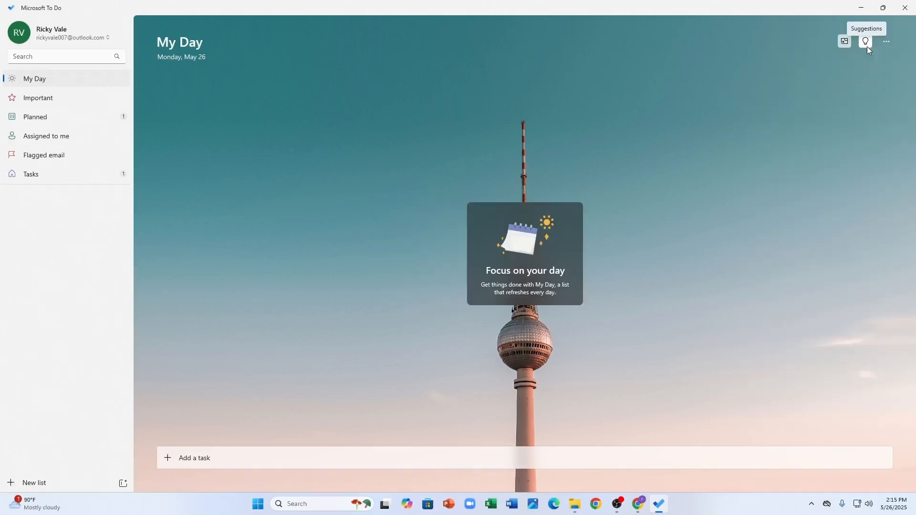
left_click(866, 42)
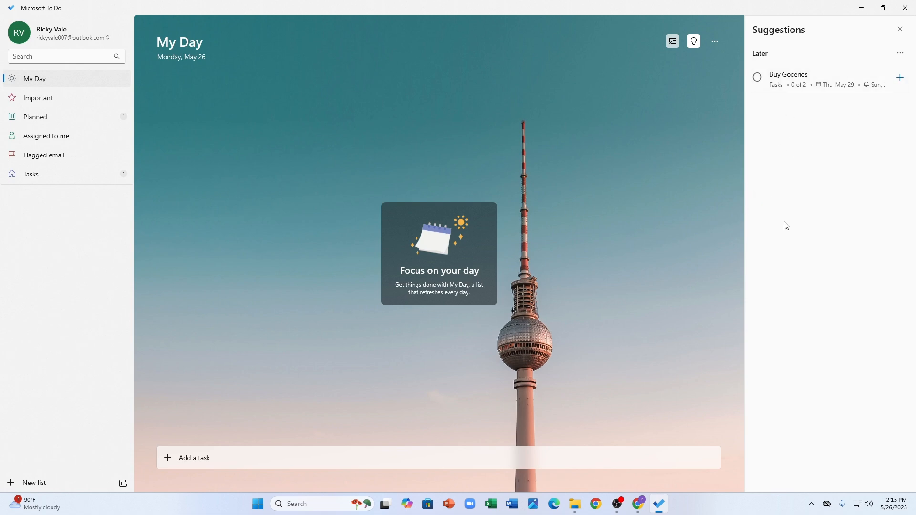
left_click(900, 77)
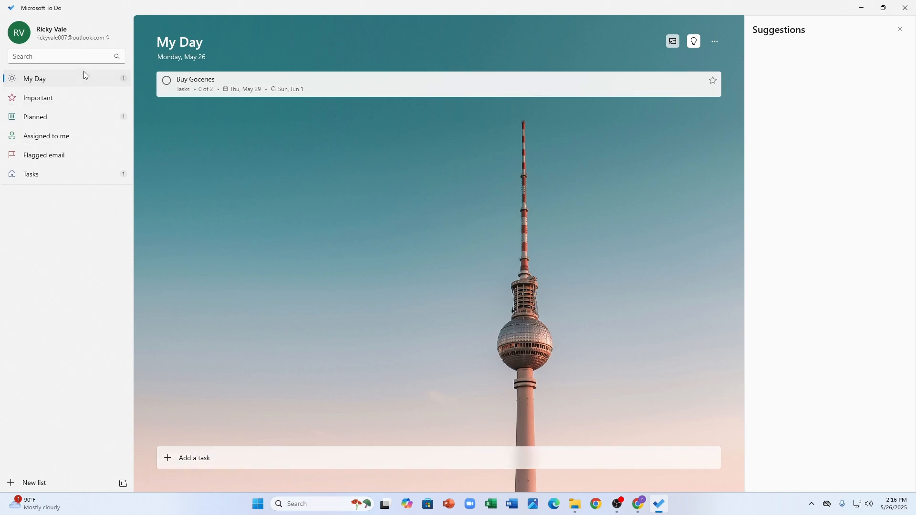
left_click(721, 45)
left_click(724, 47)
Create a new list under its default name, then add a task named "Work" and show its details
left_click(31, 483)
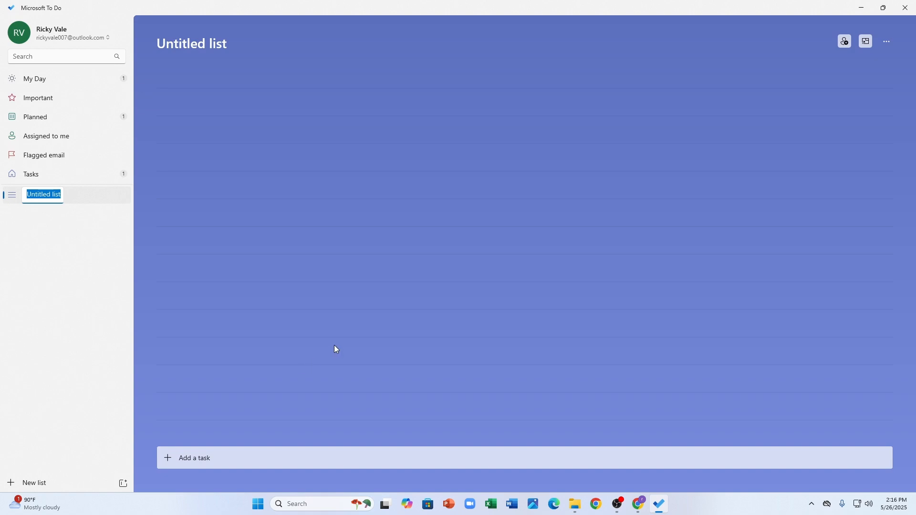
key("Return")
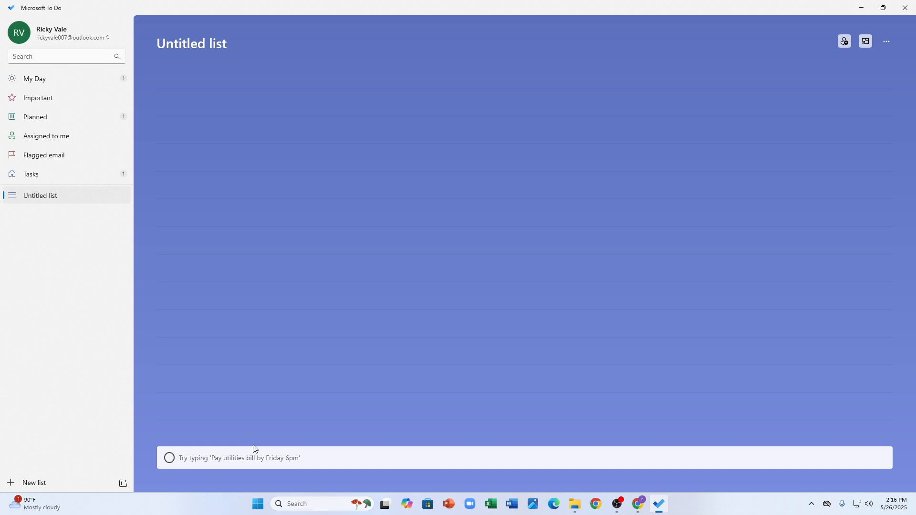
type("Work")
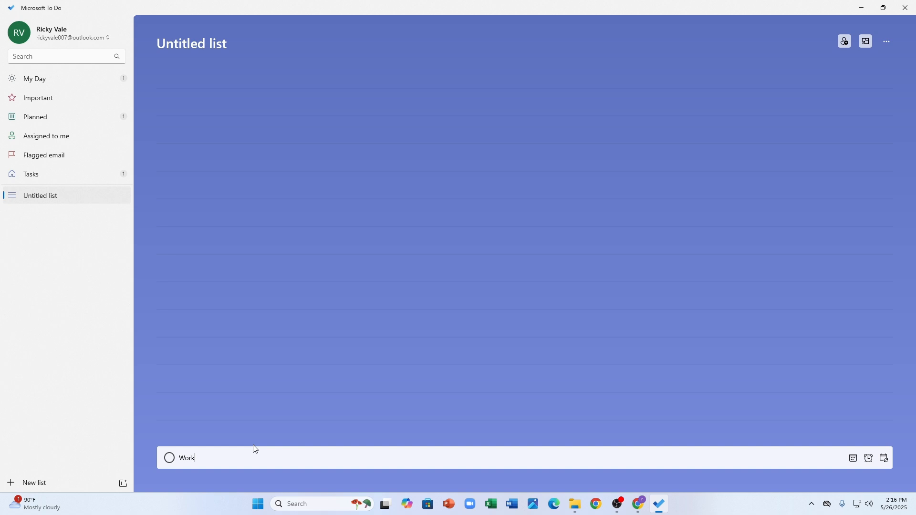
key("Return")
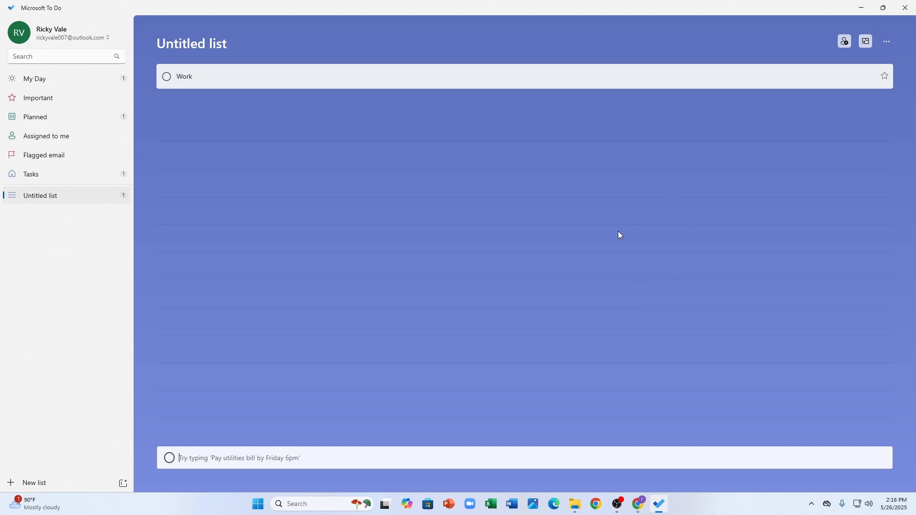
left_click(410, 77)
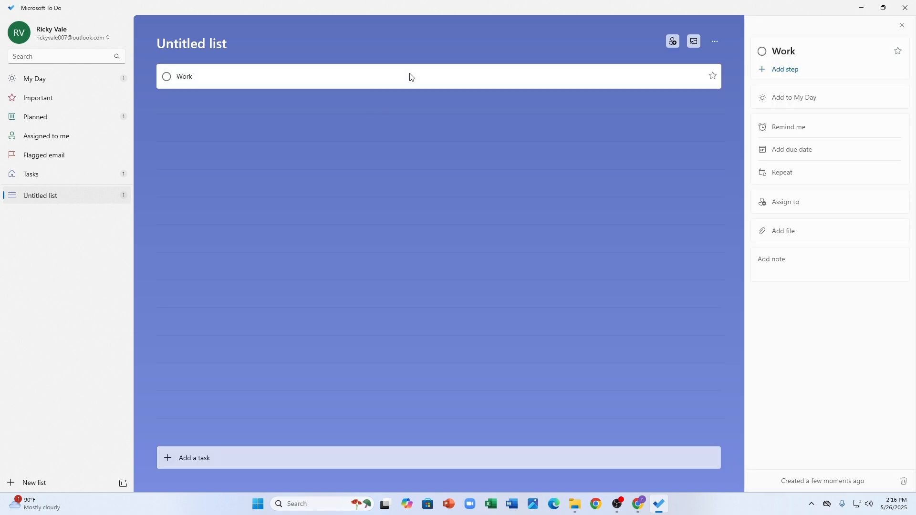
key("ctrl+n")
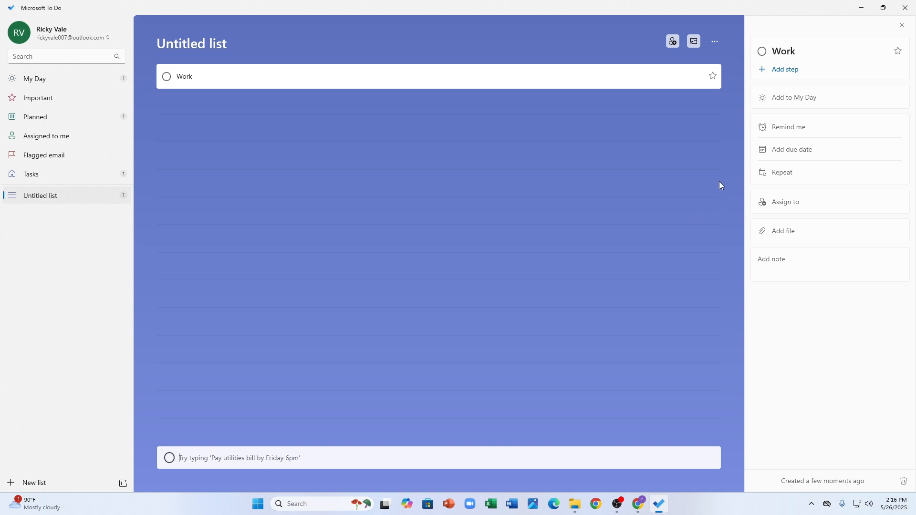
Try several picture themes on the untitled list and apply the one with dark desert dunes under a starry sky
left_click(714, 42)
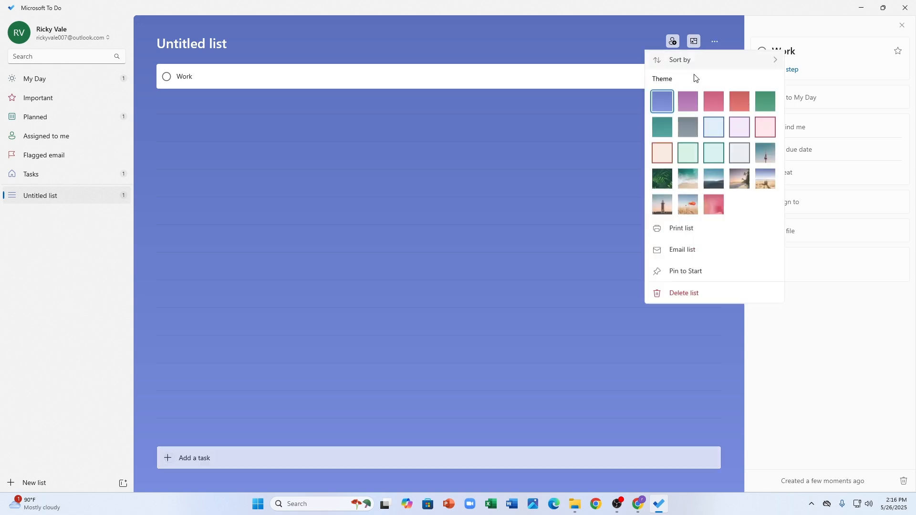
left_click(770, 174)
left_click(720, 46)
left_click(720, 46)
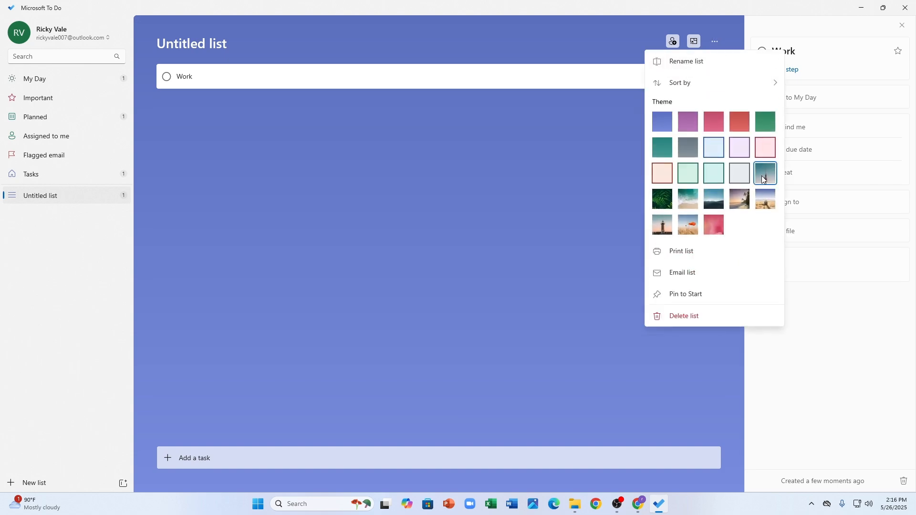
left_click(766, 173)
left_click(766, 199)
left_click(738, 200)
left_click(722, 205)
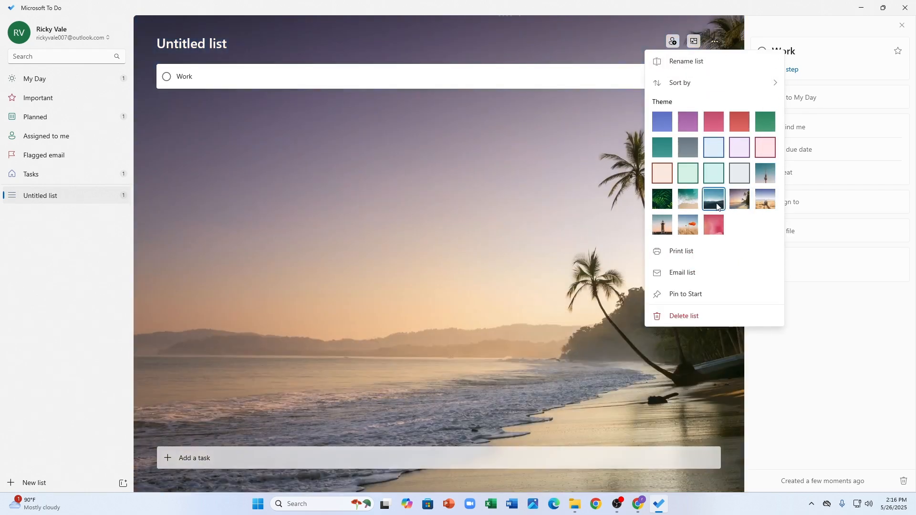
left_click(621, 191)
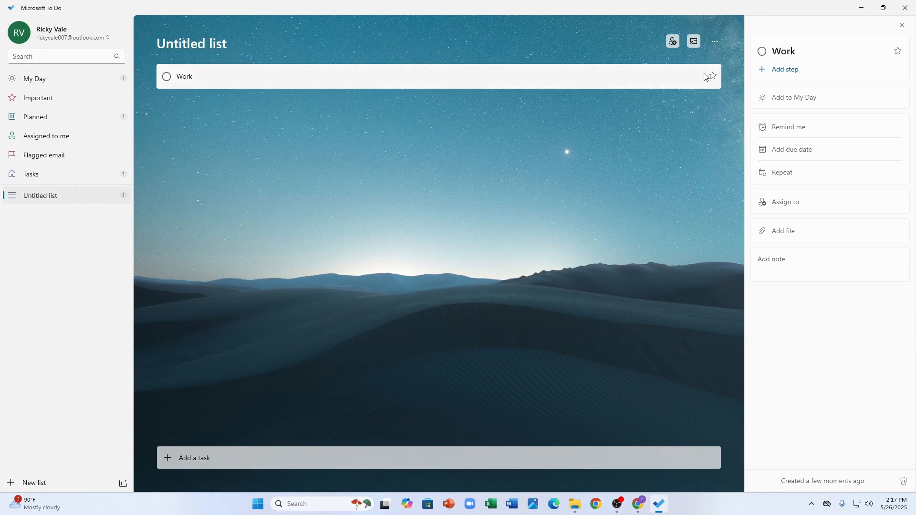
Review the untitled list's options and sorting choices, and the actions available for the Work task
left_click(719, 43)
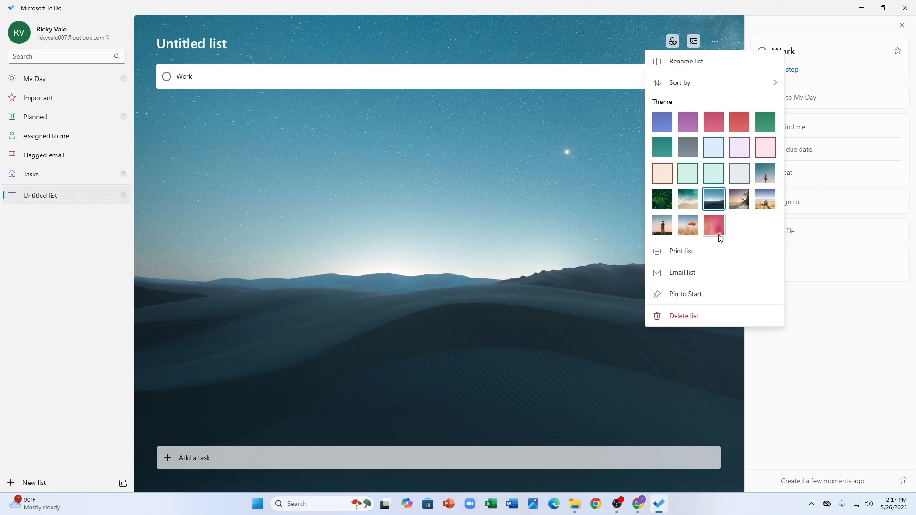
mouse_move(701, 88)
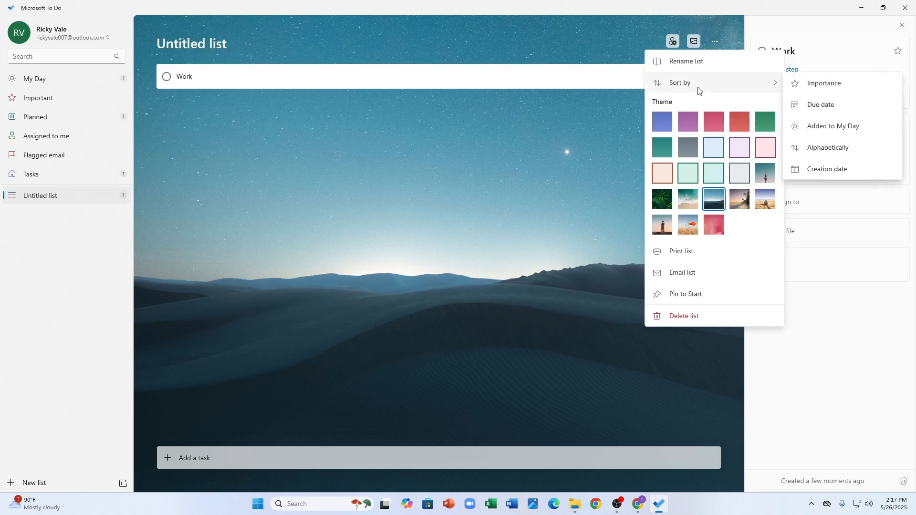
left_click(519, 150)
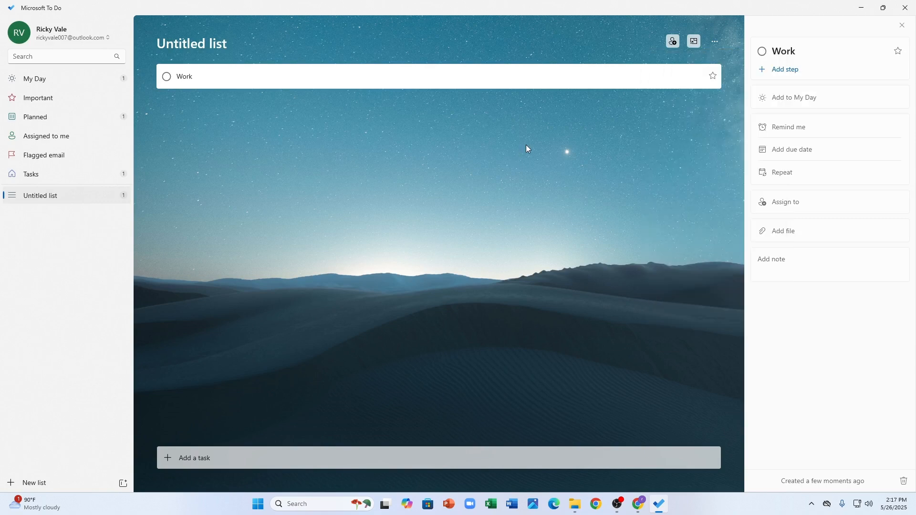
left_click(667, 74)
right_click(666, 75)
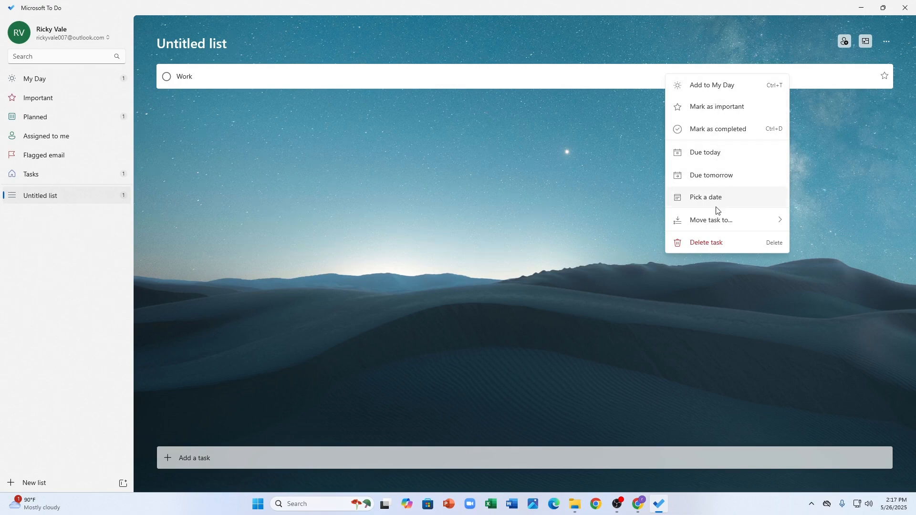
mouse_move(698, 215)
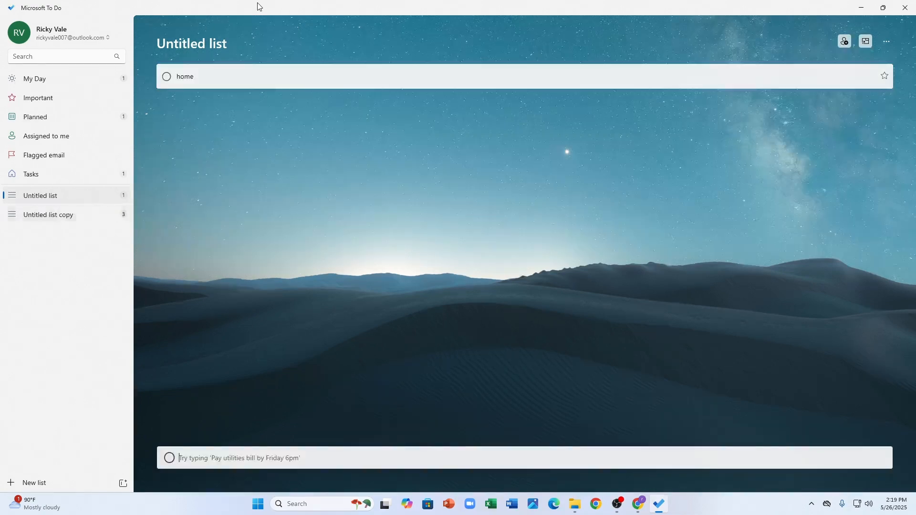
Move the home task from Untitled list to Untitled list copy, and check the second home task's details there
left_click_drag(478, 81, 87, 218)
left_click(84, 216)
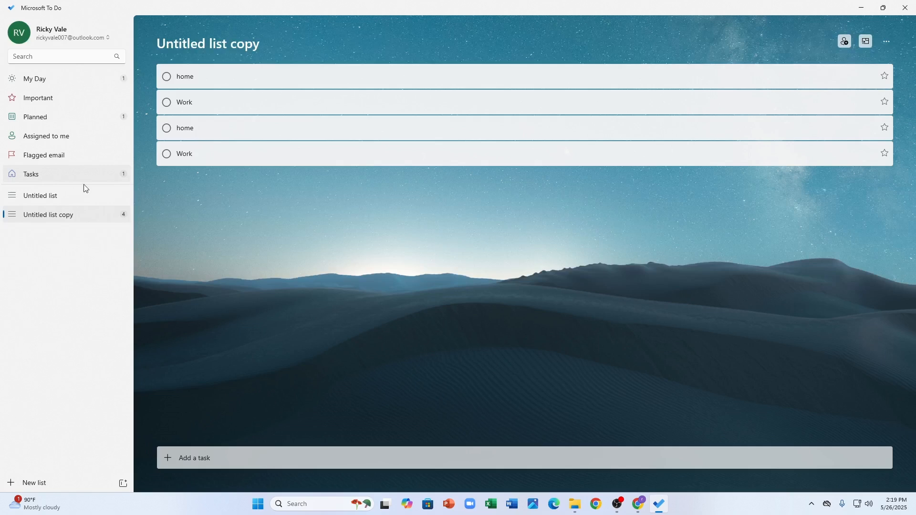
left_click(213, 133)
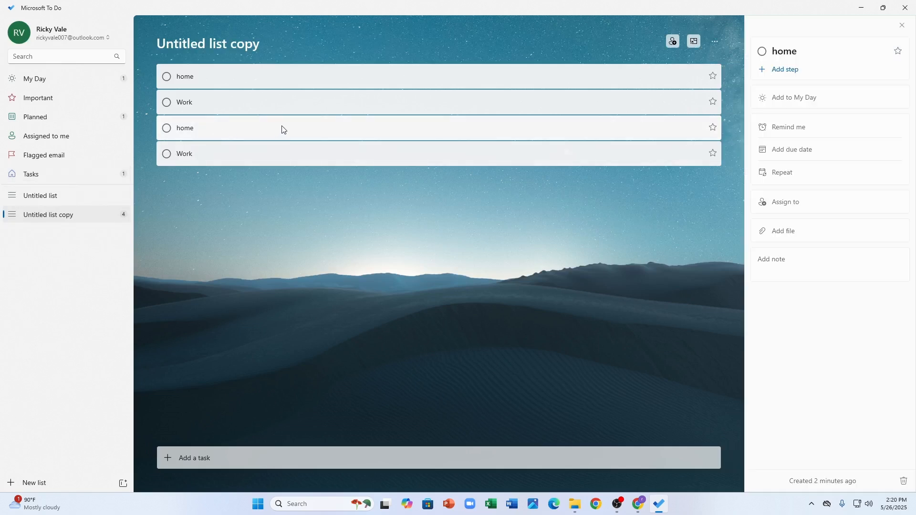
left_click(580, 187)
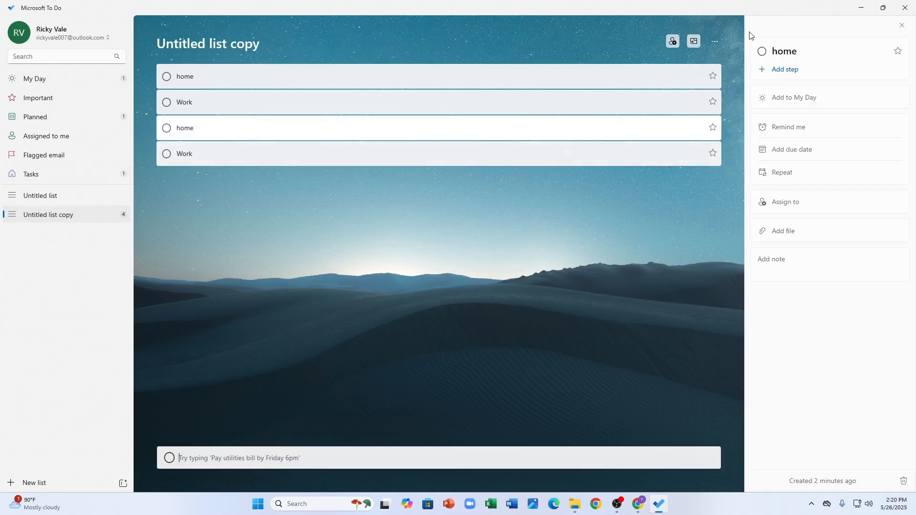
left_click(694, 43)
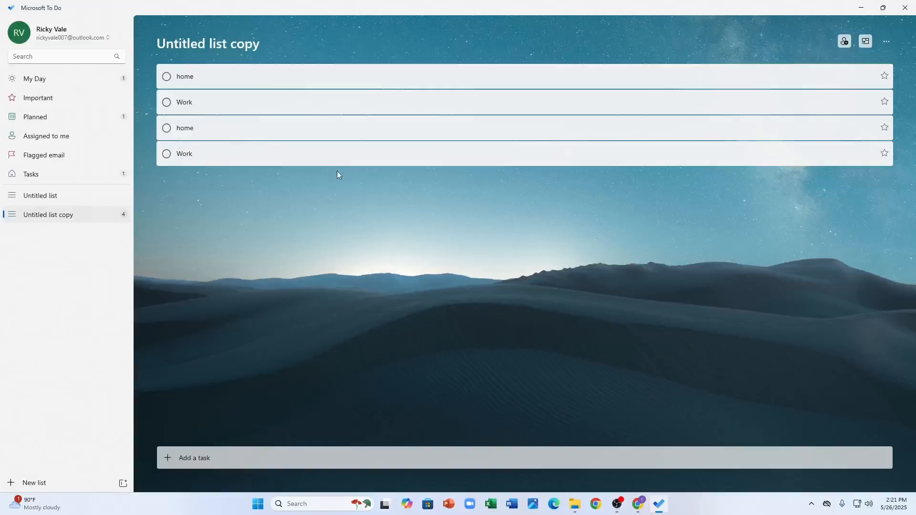
Add the note "#urgent" to the Buy Goceries task in the Tasks list
left_click(48, 175)
left_click(825, 76)
left_click(824, 72)
left_click(803, 264)
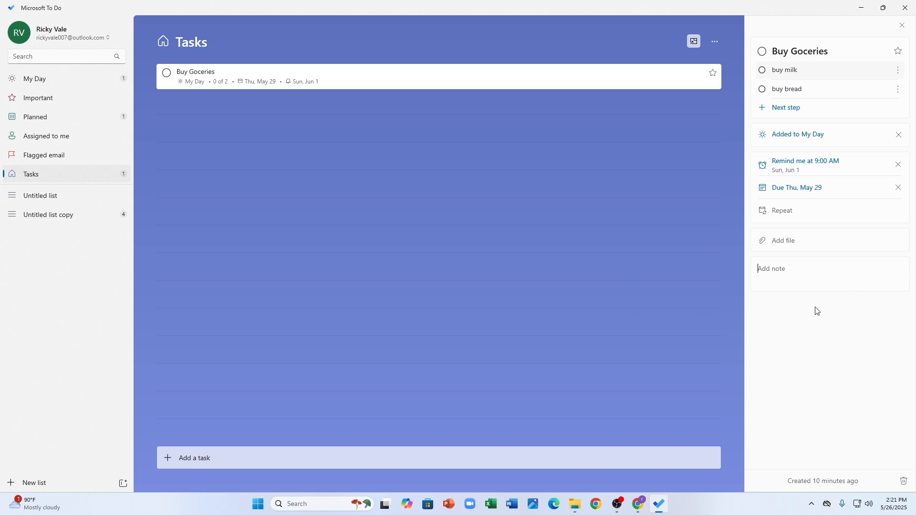
left_click(809, 266)
type("#urgent")
left_click(783, 312)
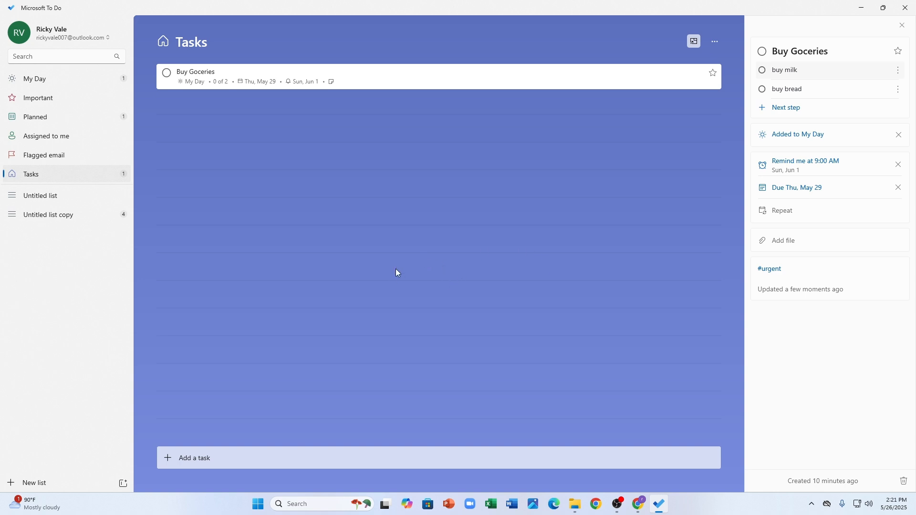
Review the Tasks list's options and the actions available for the Buy Goceries task
left_click(714, 42)
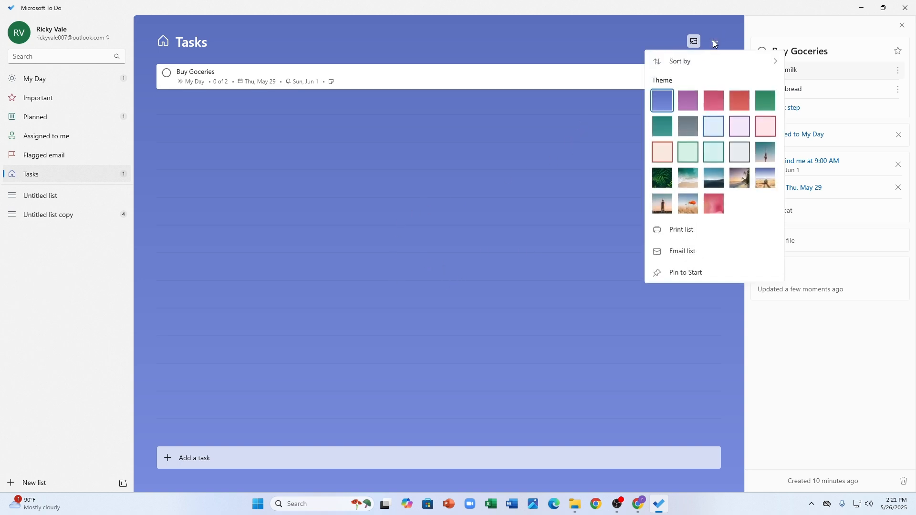
left_click(594, 169)
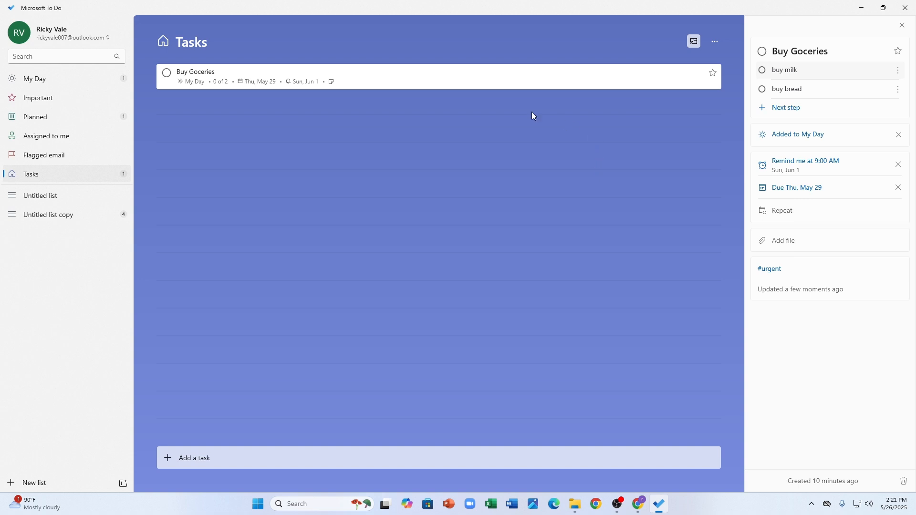
left_click(505, 89)
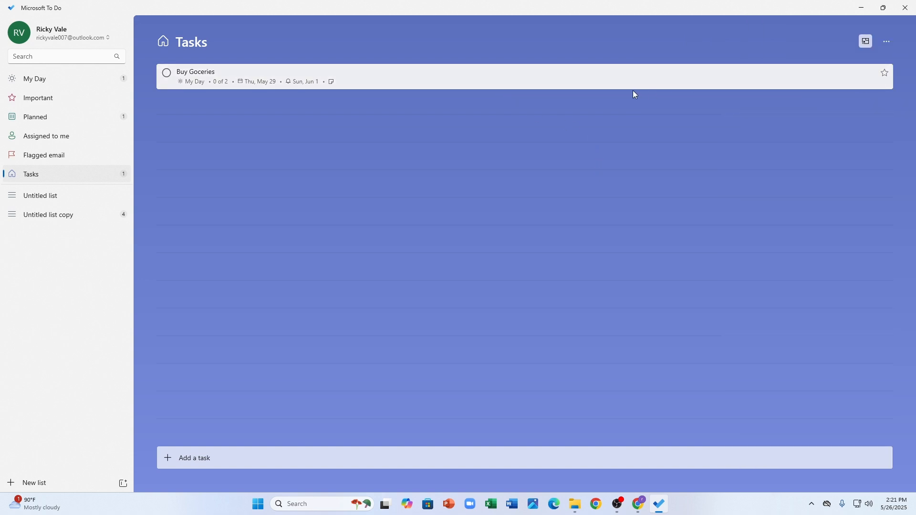
right_click(576, 78)
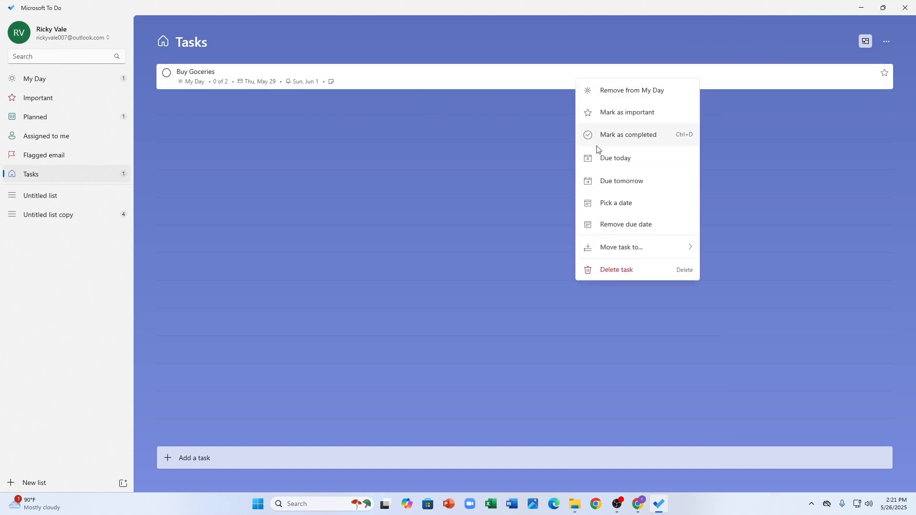
left_click(542, 161)
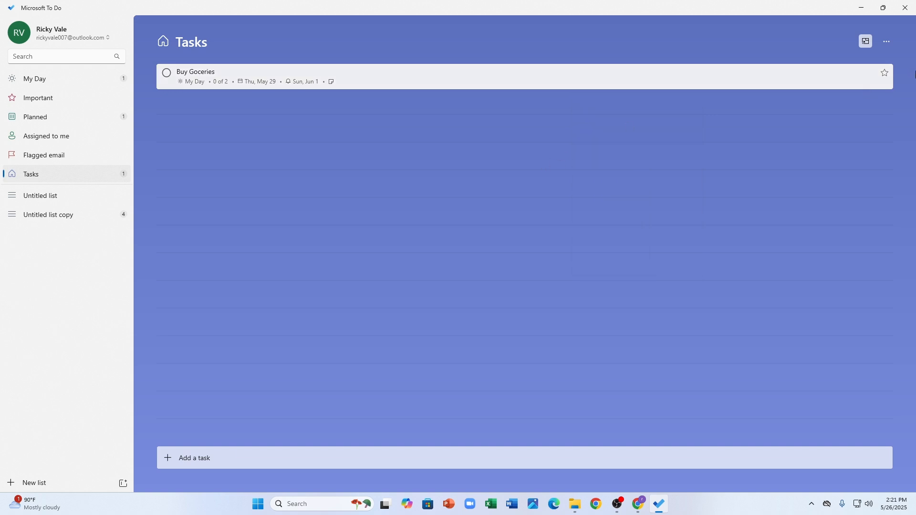
left_click(887, 41)
left_click(603, 127)
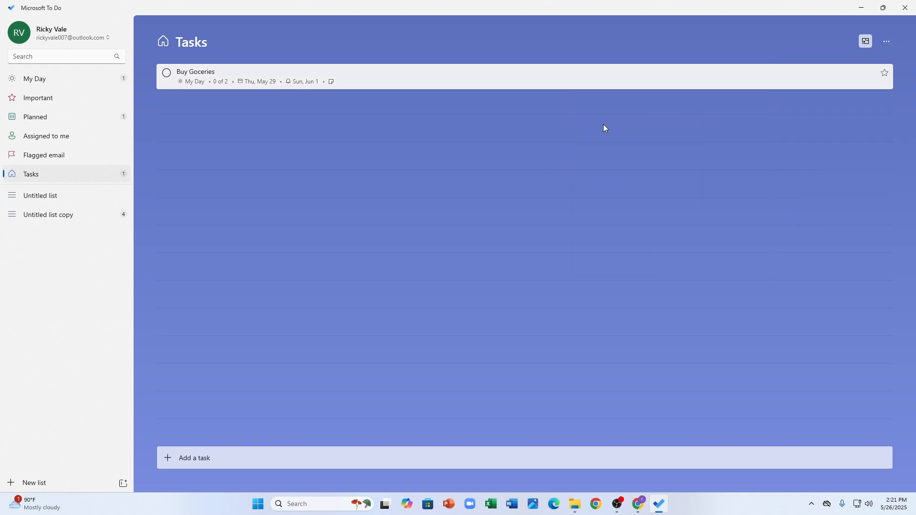
Share Untitled list copy by creating an invitation link for it, and close the sharing dialog
left_click(33, 221)
left_click(697, 78)
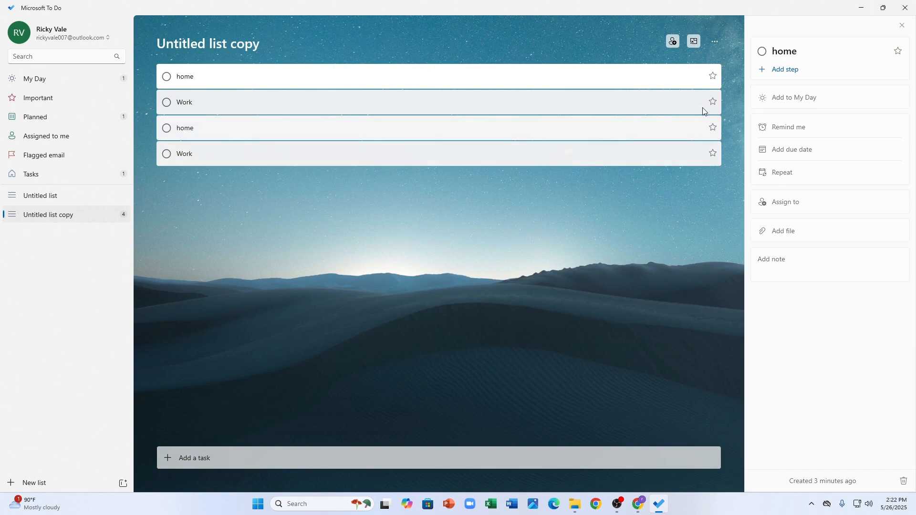
left_click(716, 41)
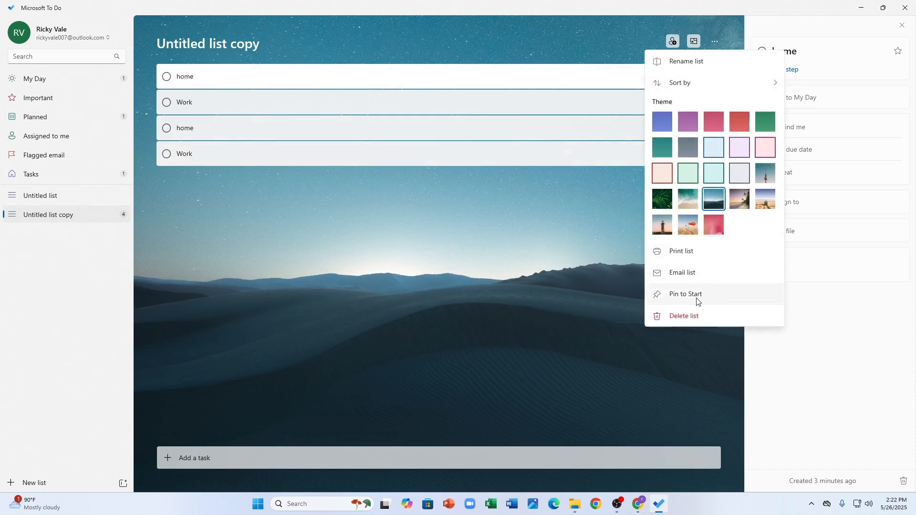
left_click(673, 40)
left_click(673, 40)
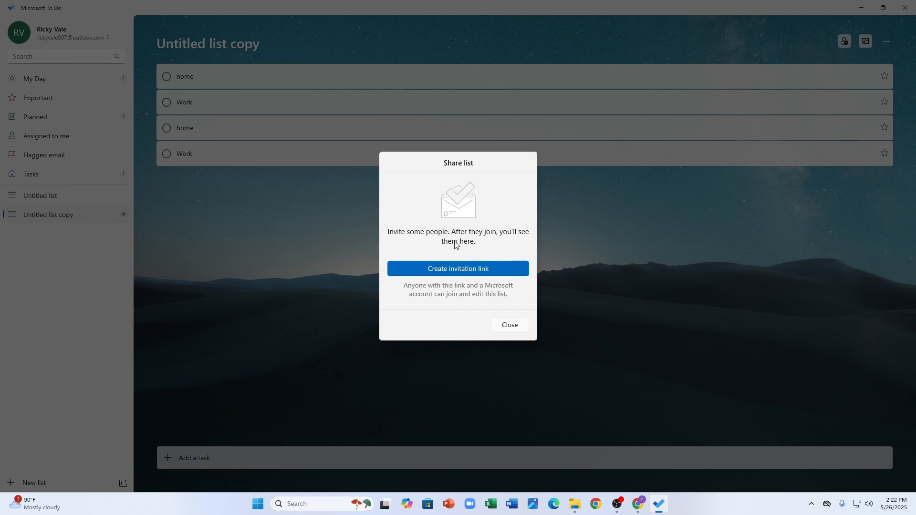
left_click(491, 274)
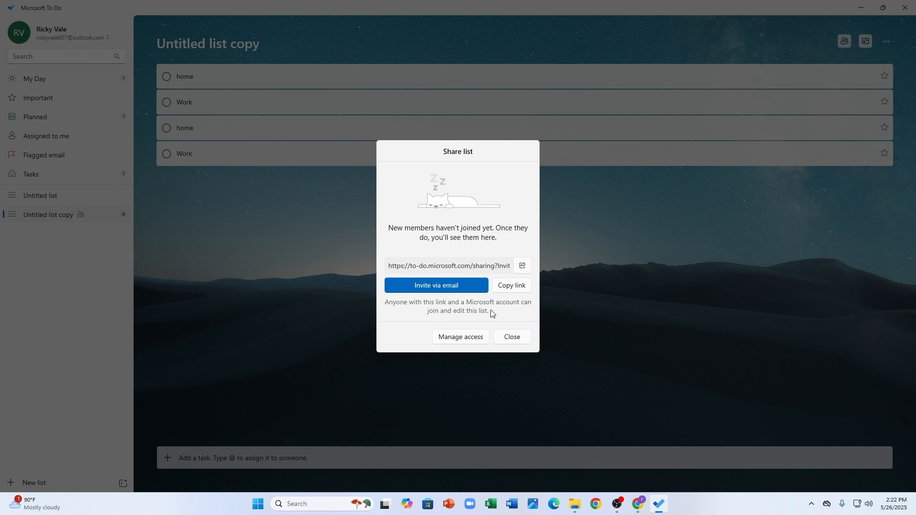
left_click(511, 336)
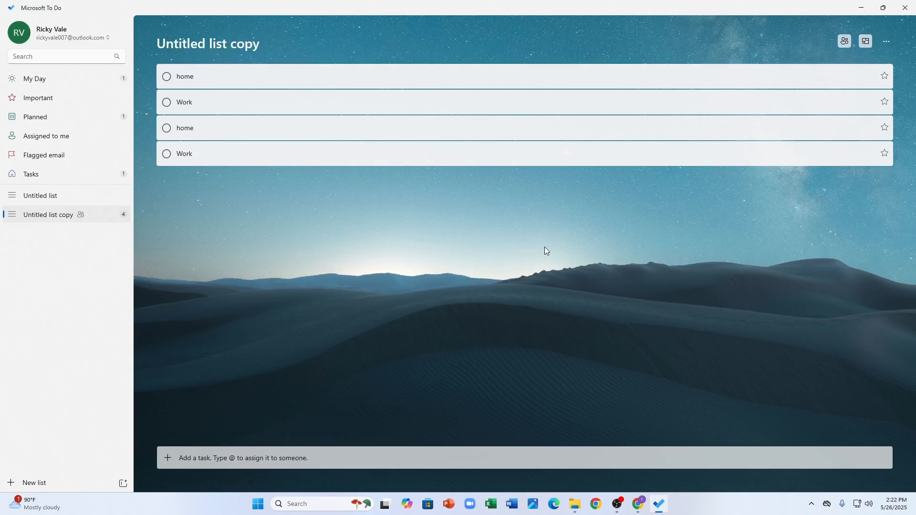
Mark the first home task and the first Work task in Untitled list copy as important
left_click(884, 79)
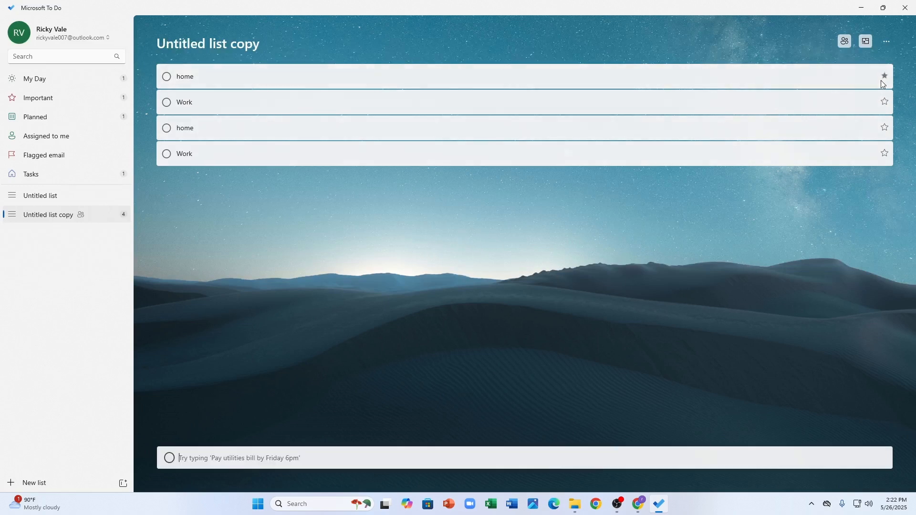
left_click(884, 102)
right_click(829, 108)
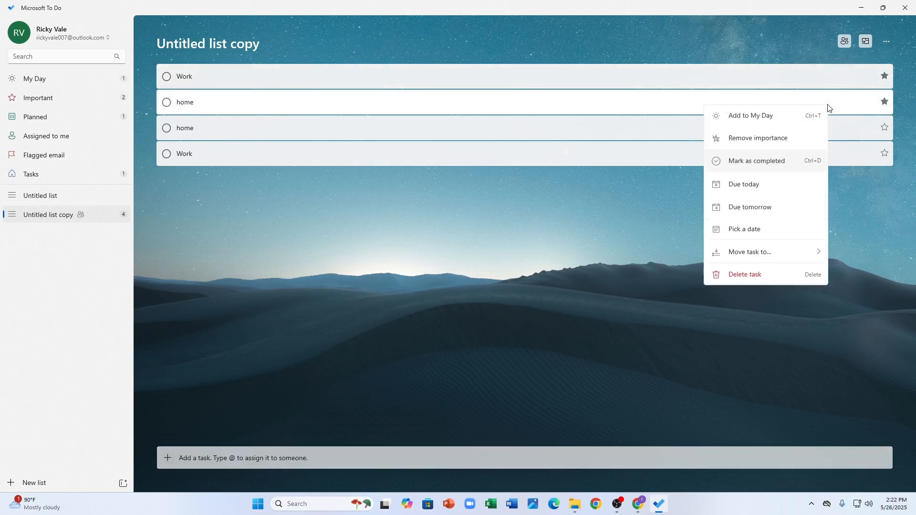
left_click(646, 200)
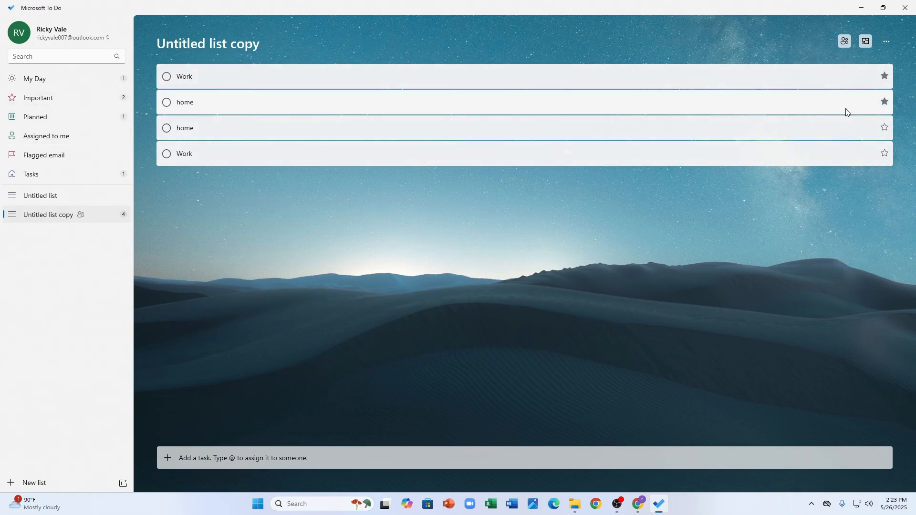
Mark the last Work task in Untitled list copy as completed, and restore it to the open tasks
left_click(166, 154)
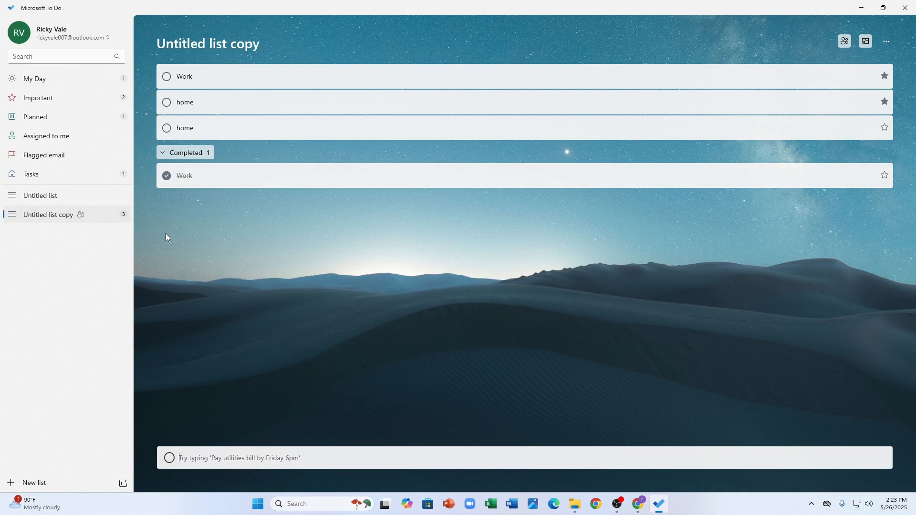
left_click(166, 177)
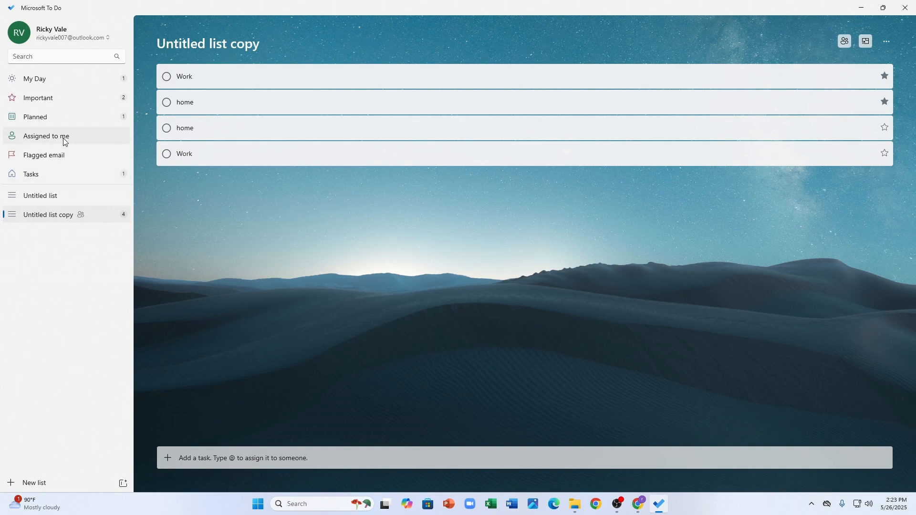
View the planned tasks and My Day, and show the Buy Goceries task's details
left_click(64, 112)
left_click(87, 81)
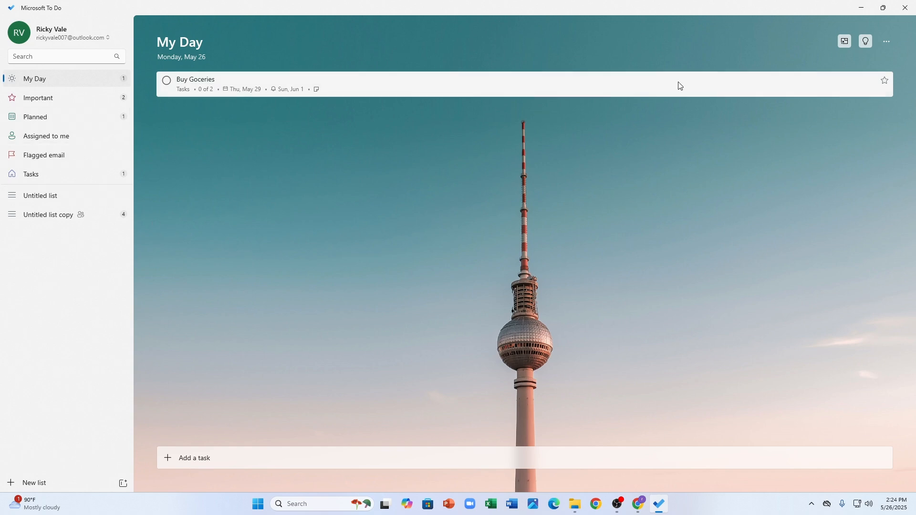
left_click(706, 79)
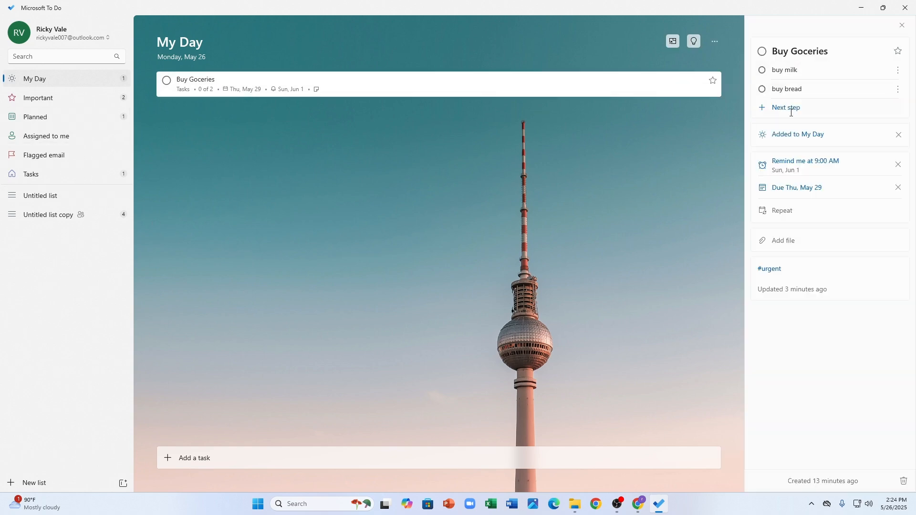